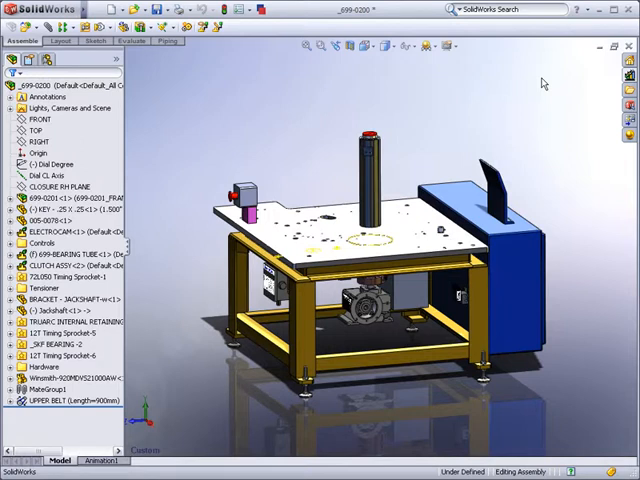
Browse the Toolbox Ansi Inch bolts and screws library and reorient the view onto the top plate
click(629, 61)
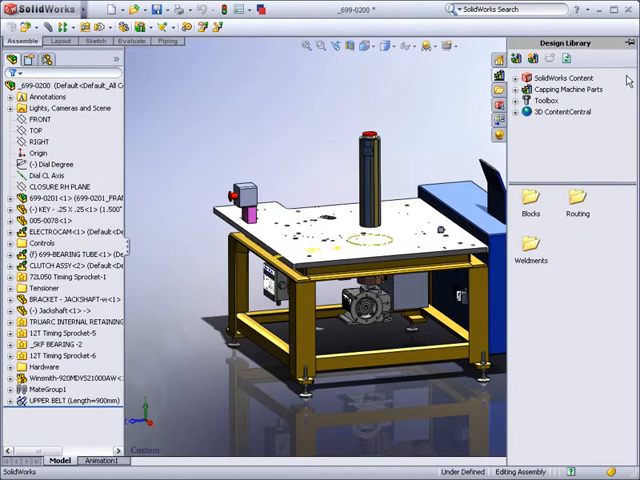
click(552, 101)
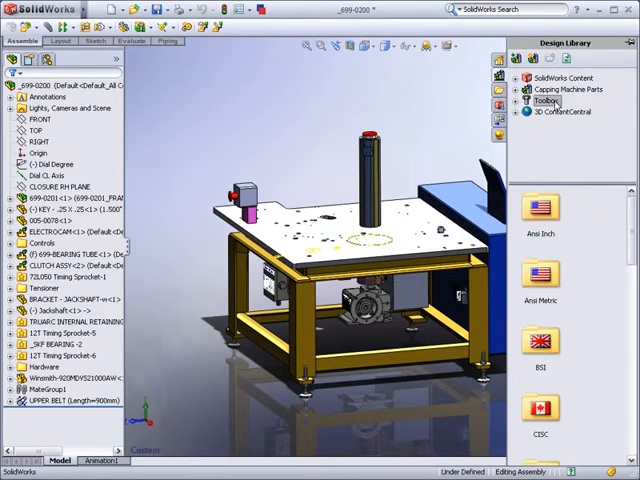
double_click(546, 222)
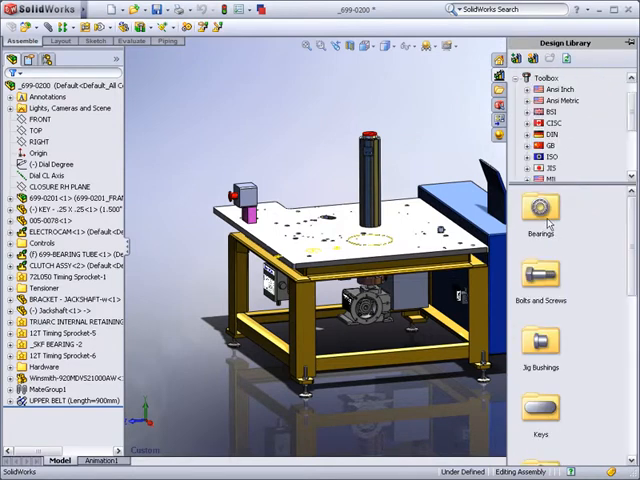
double_click(542, 272)
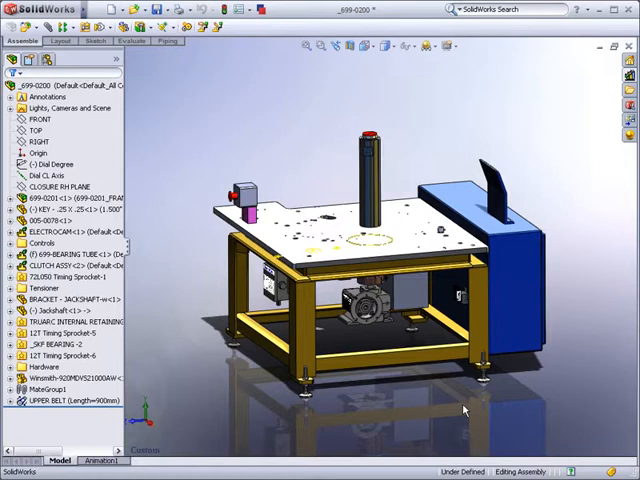
click(370, 46)
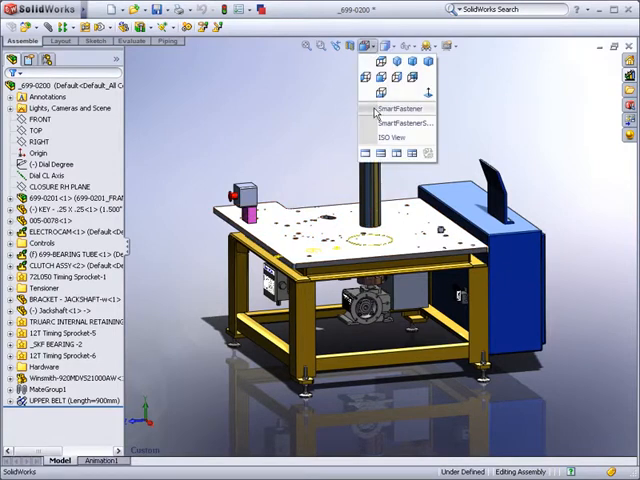
scroll(375, 113, down, 5)
scroll(375, 114, down, 5)
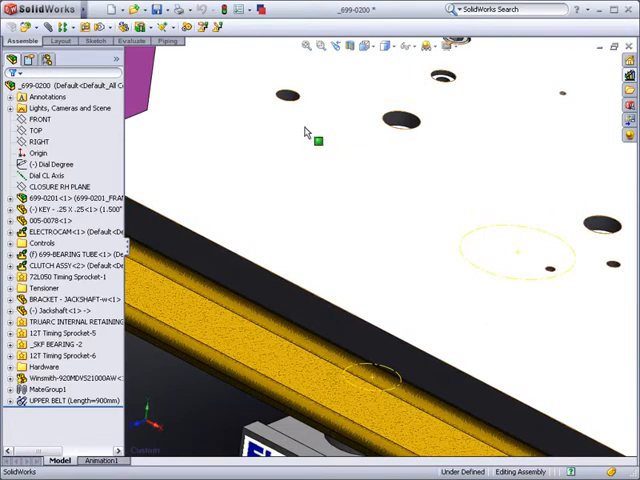
Add a Smart Fasteners group to the top plate's counterbored hole
click(86, 27)
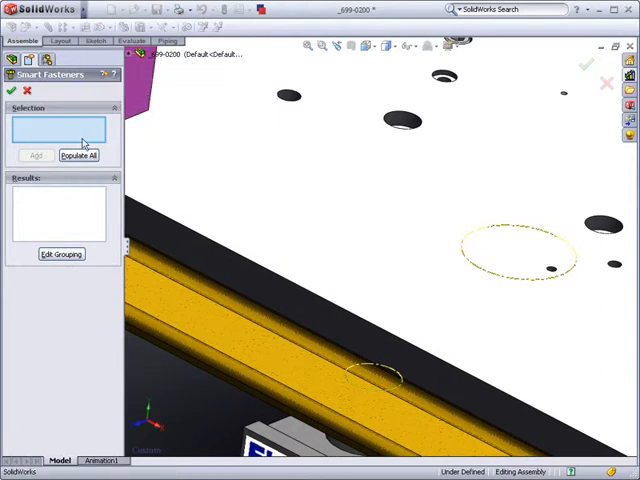
click(398, 122)
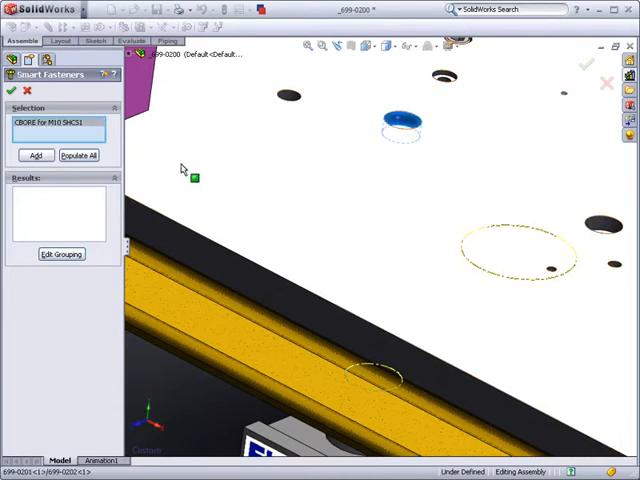
click(40, 156)
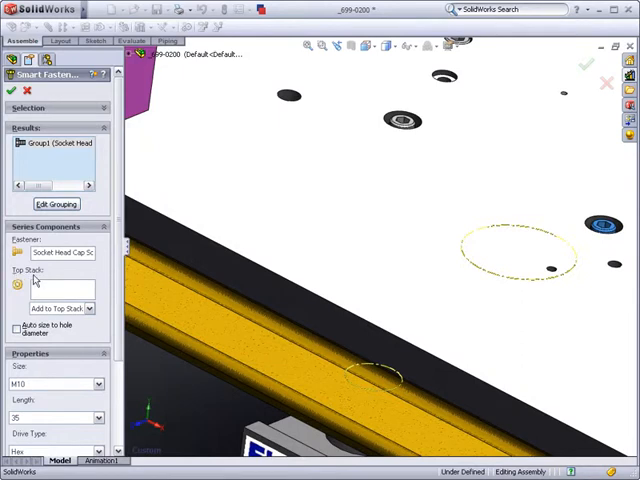
Add narrow plain washers to the top stack, check fit in a saved section view, and accept the fasteners
click(89, 311)
click(86, 329)
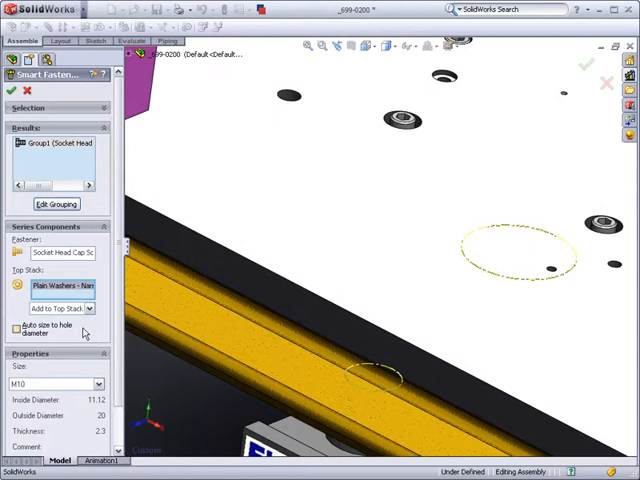
click(368, 47)
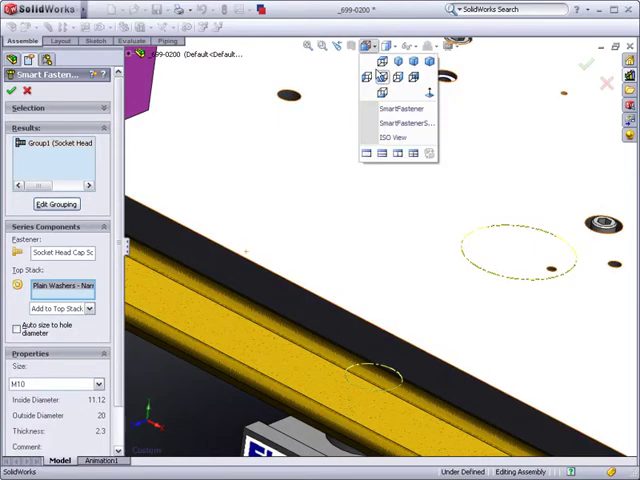
click(380, 123)
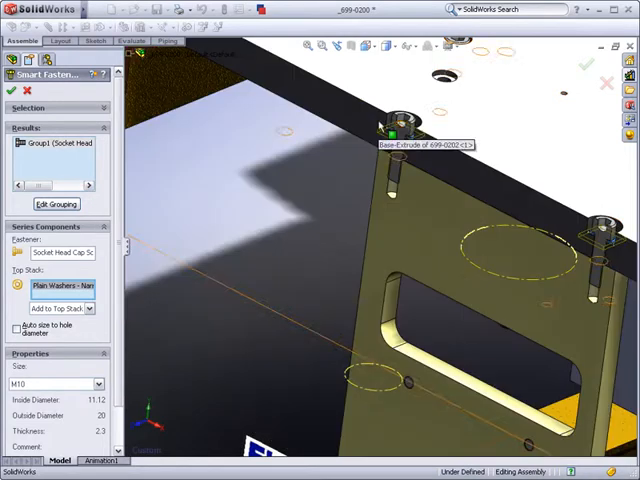
scroll(418, 140, down, 5)
scroll(418, 148, down, 3)
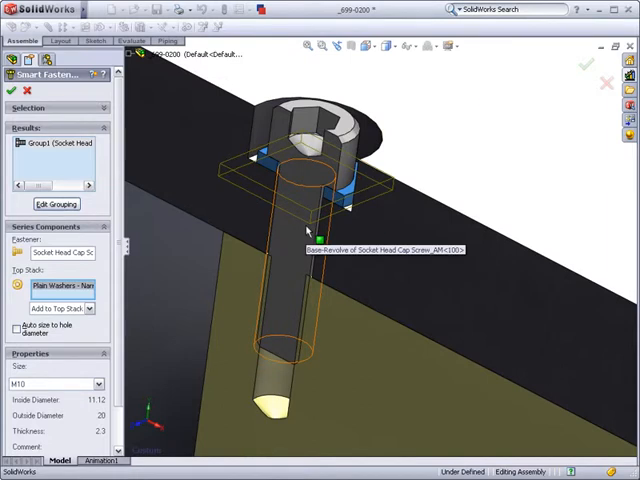
click(586, 66)
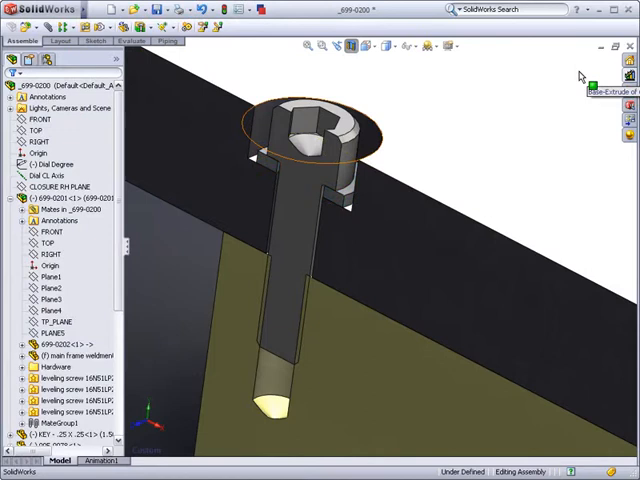
Turn off the section view, go isometric, and isolate the Winsmith gearbox on its own
click(351, 46)
click(370, 47)
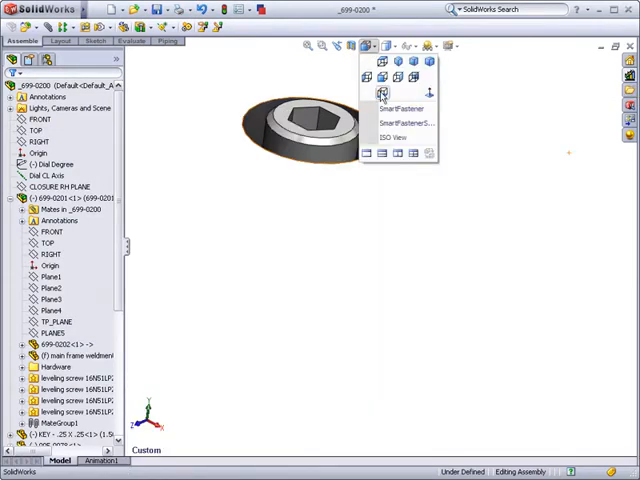
click(383, 140)
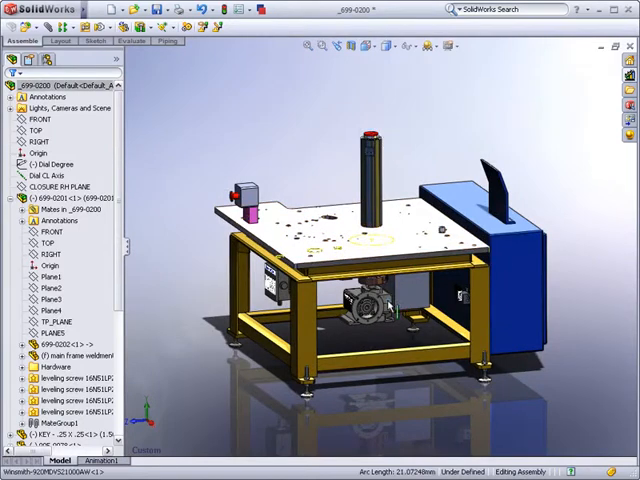
right_click(414, 284)
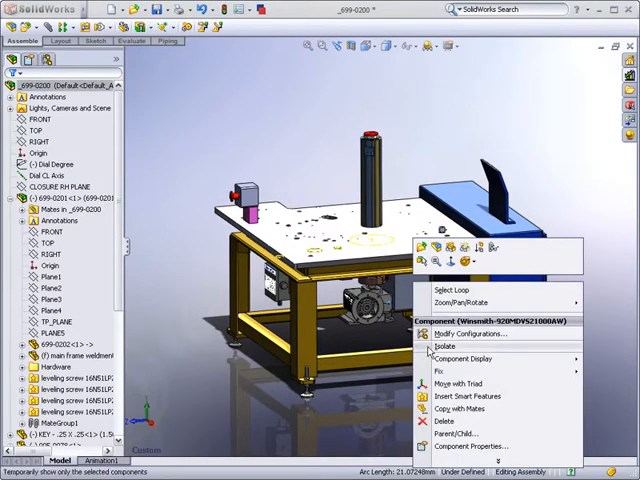
click(433, 349)
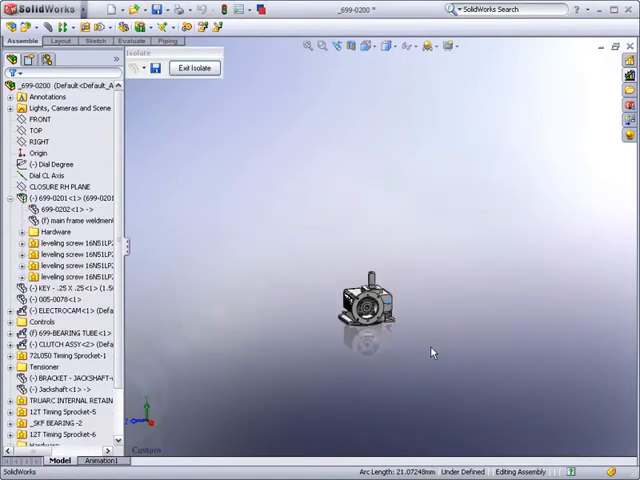
middle_drag(433, 352, 453, 333)
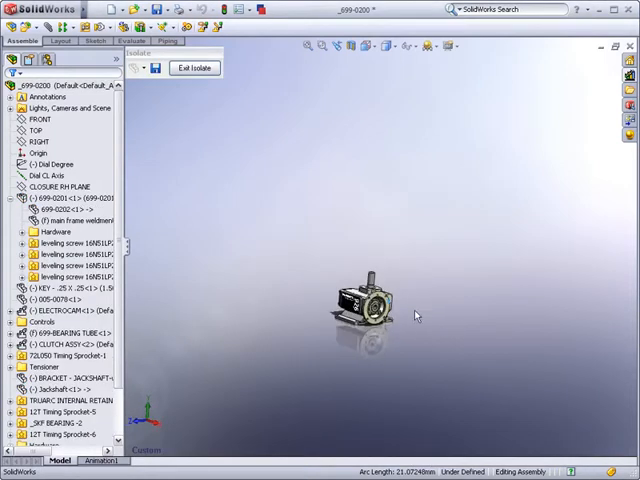
scroll(383, 291, down, 3)
scroll(367, 259, down, 3)
scroll(357, 392, down, 2)
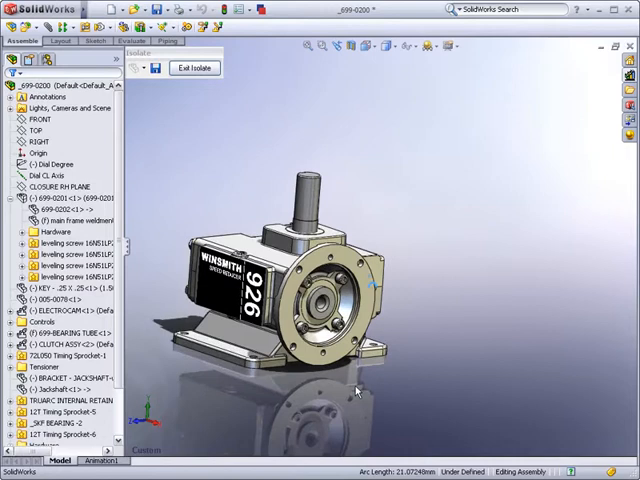
scroll(355, 391, down, 2)
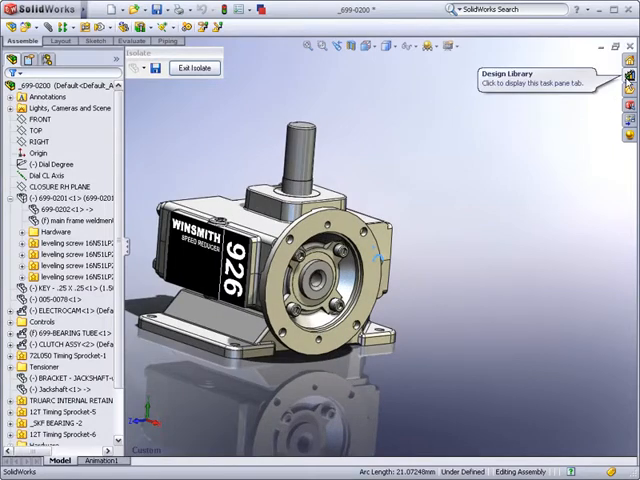
Browse to the Capping Machine Parts folder in the Design Library
click(630, 76)
click(566, 91)
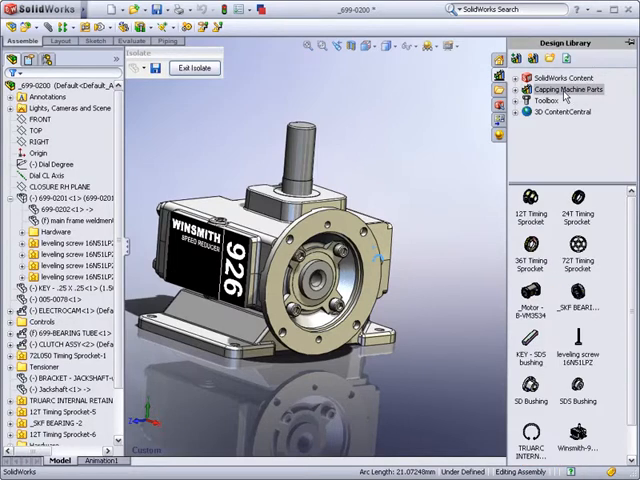
double_click(566, 92)
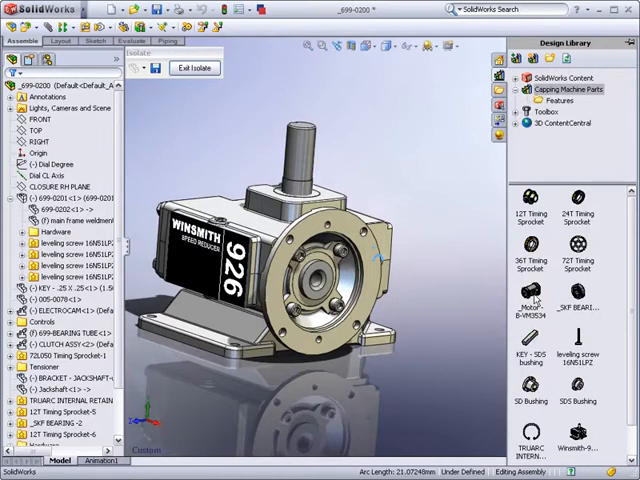
Drag the B-VM3534 motor onto the gearbox mounting face so it smart-mates in place
drag(535, 300, 447, 327)
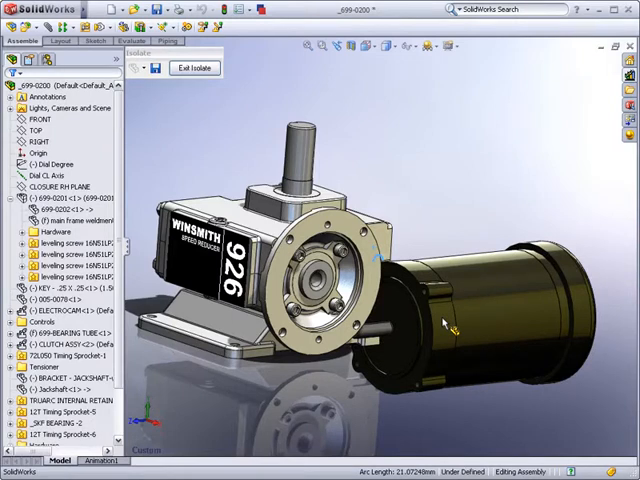
drag(447, 327, 365, 300)
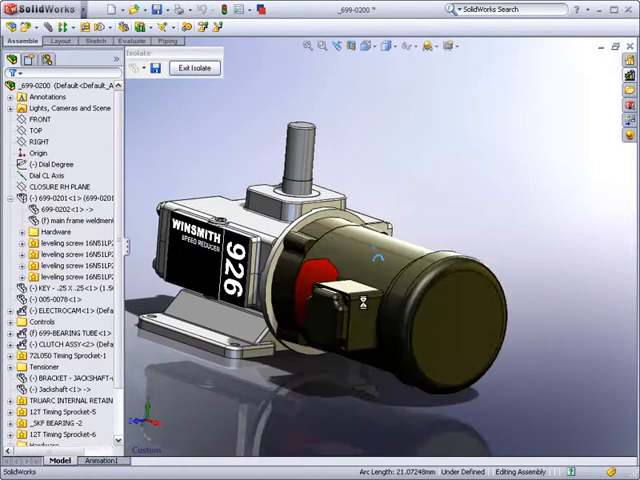
drag(367, 305, 366, 312)
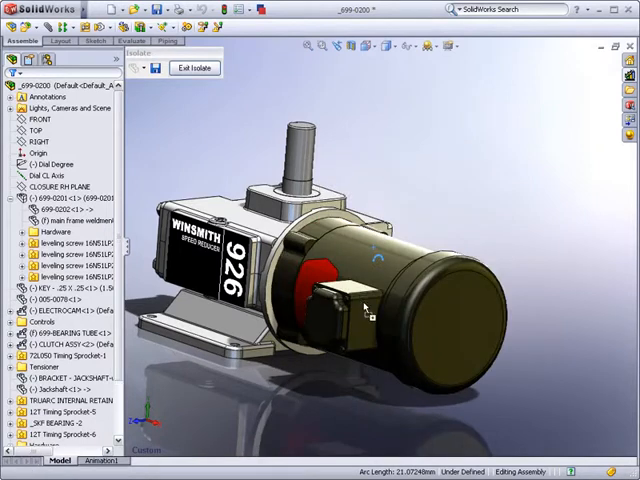
drag(366, 312, 366, 310)
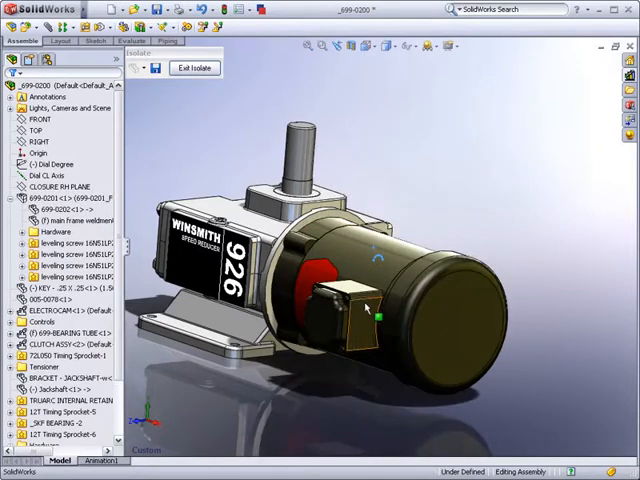
mouse_move(366, 310)
middle_down()
mouse_move(357, 262)
mouse_move(409, 254)
mouse_move(460, 259)
mouse_move(477, 298)
middle_up()
scroll(327, 262, down, 2)
scroll(327, 262, down, 2)
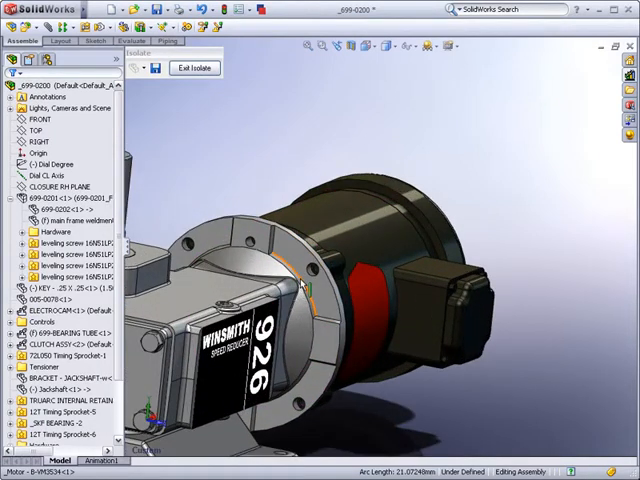
scroll(327, 262, down, 2)
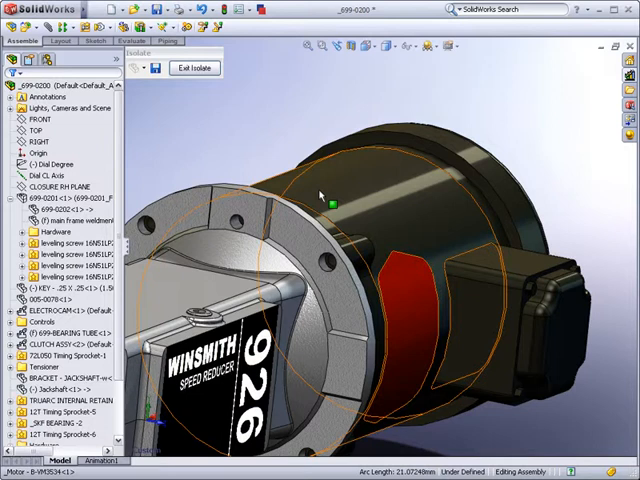
Insert the motor's smart features, then exit isolate to show the full assembly again
click(320, 196)
right_click(324, 196)
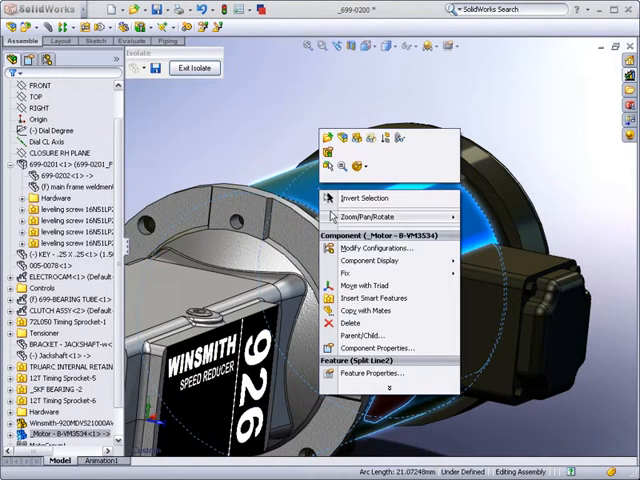
click(352, 298)
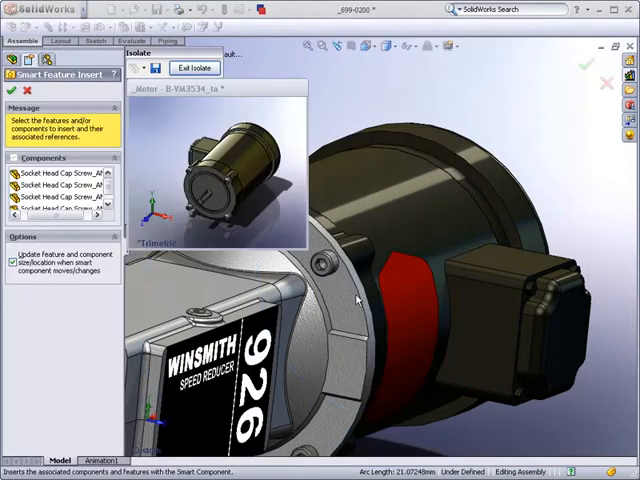
click(12, 91)
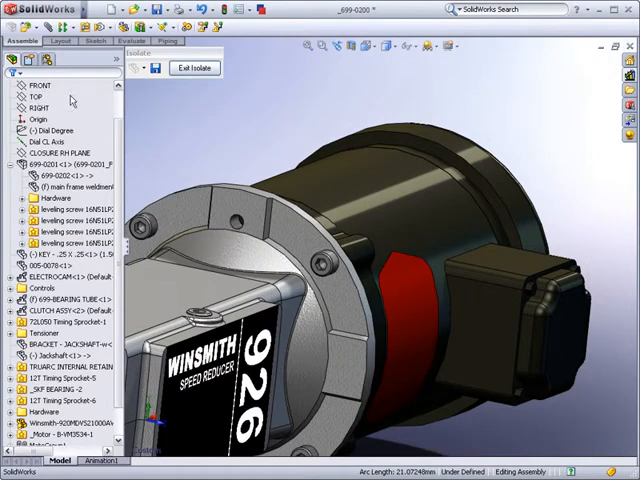
click(179, 69)
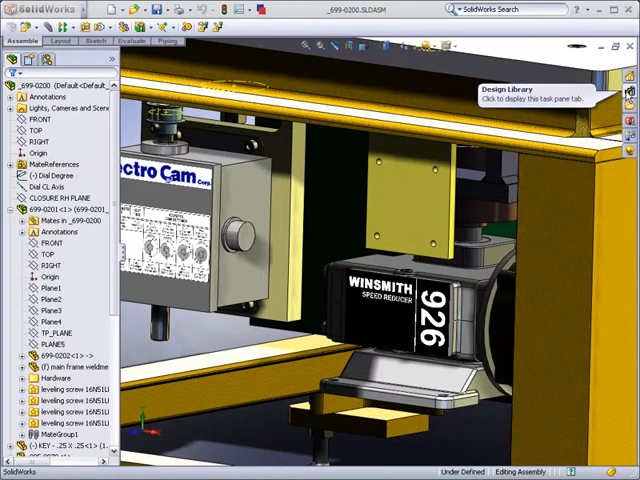
Browse the Design Library to 3D ContentCentral > Supplier Content > All Suppliers
click(629, 92)
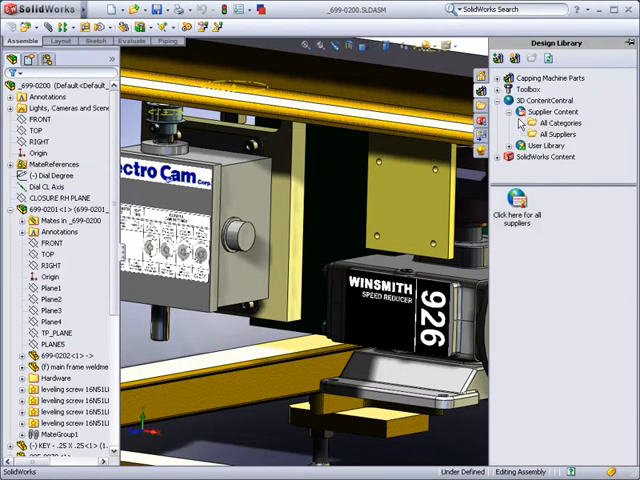
click(530, 101)
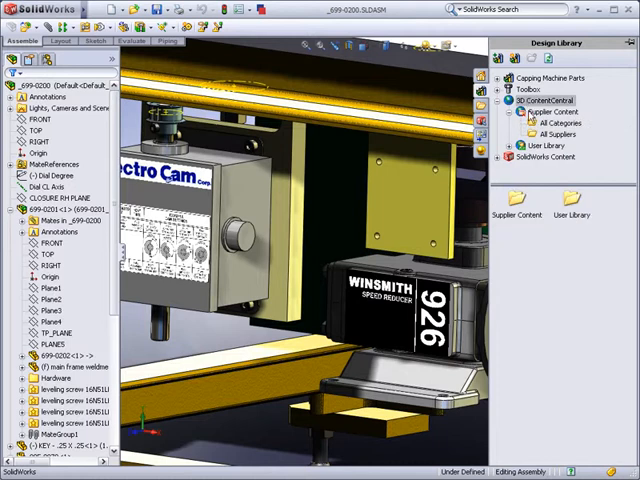
click(531, 112)
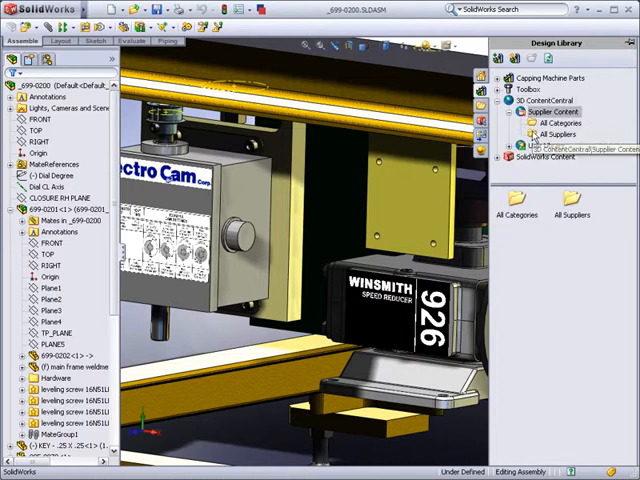
click(536, 135)
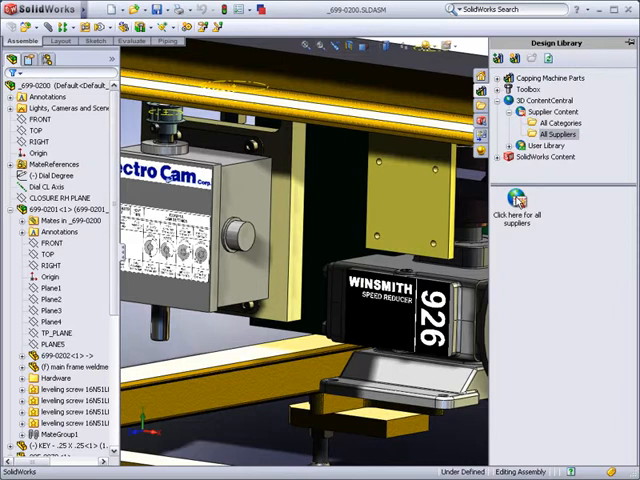
Navigate SMC Corporation of America > Airline Equipment > Combination Units > AC > Metric, North American
click(517, 201)
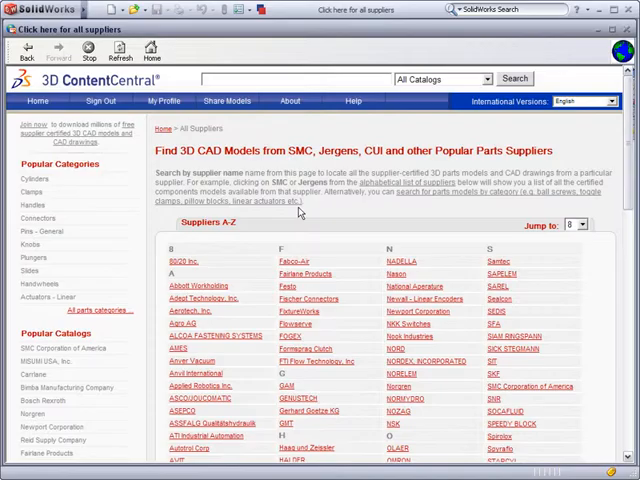
mouse_move(626, 146)
mouse_down()
mouse_move(622, 306)
mouse_move(630, 140)
mouse_up()
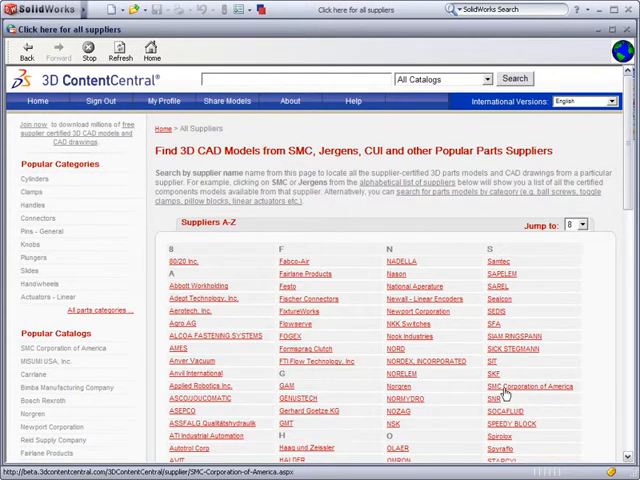
click(504, 391)
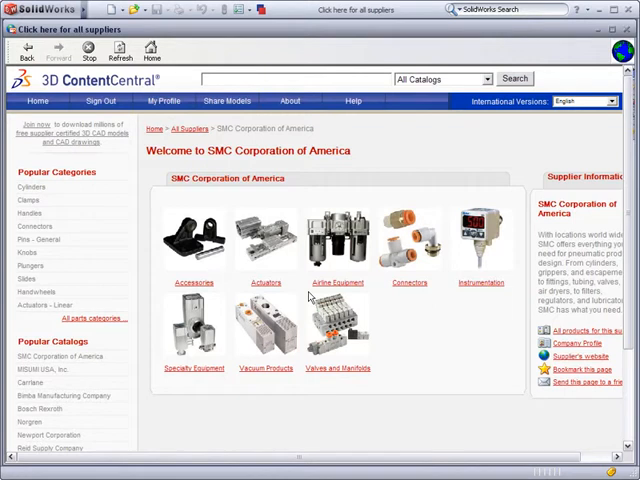
click(333, 261)
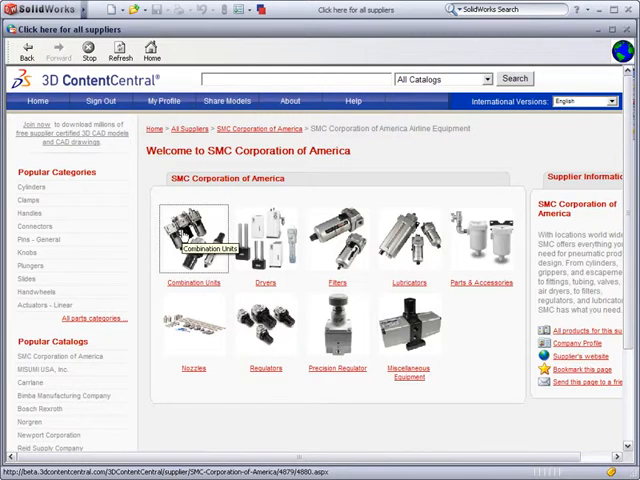
click(183, 236)
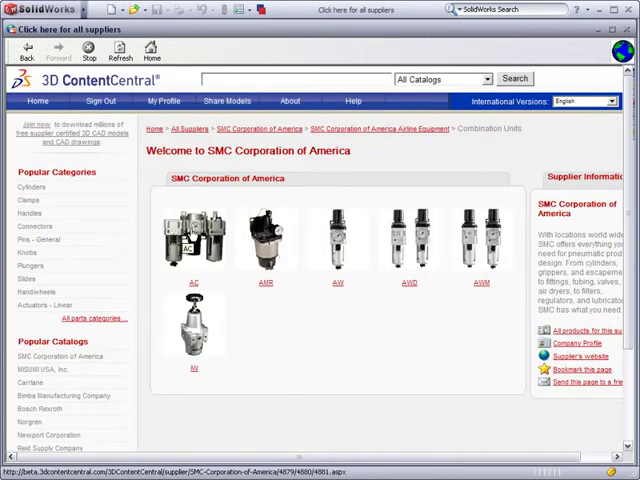
click(189, 240)
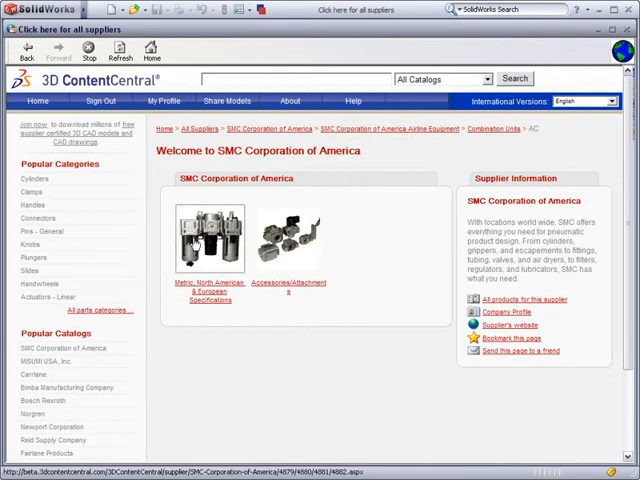
click(198, 238)
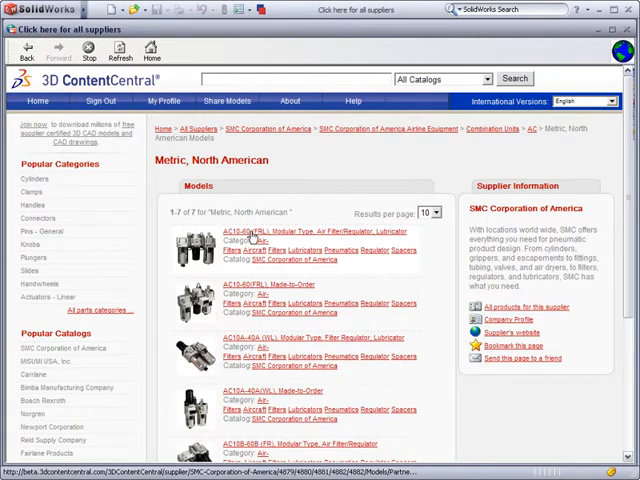
Configure the AC10-60 FRL with size 40 (1/2) and port size 03 (3/8)
click(278, 234)
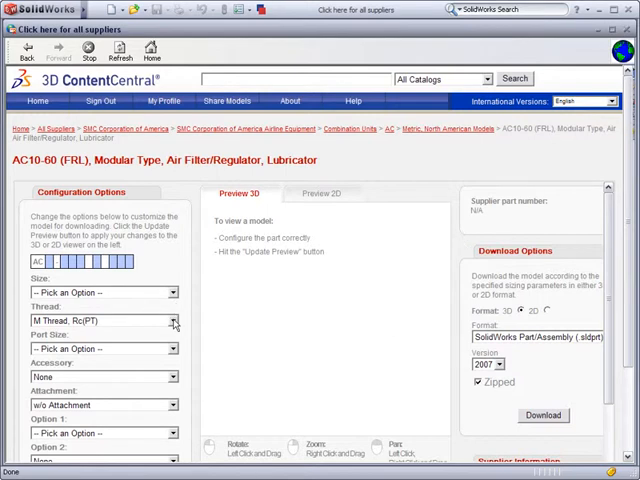
click(174, 292)
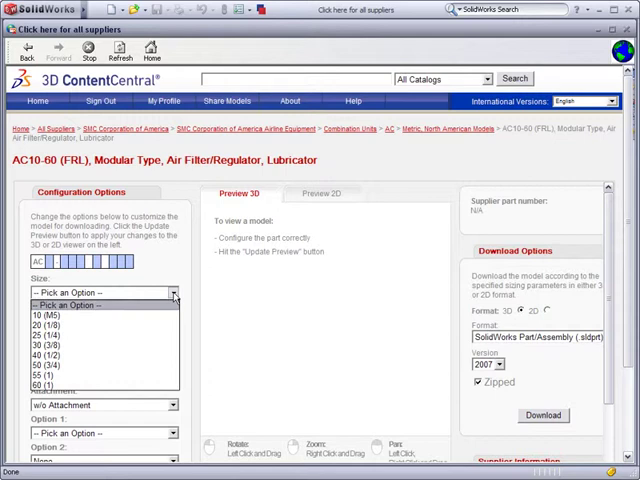
click(86, 356)
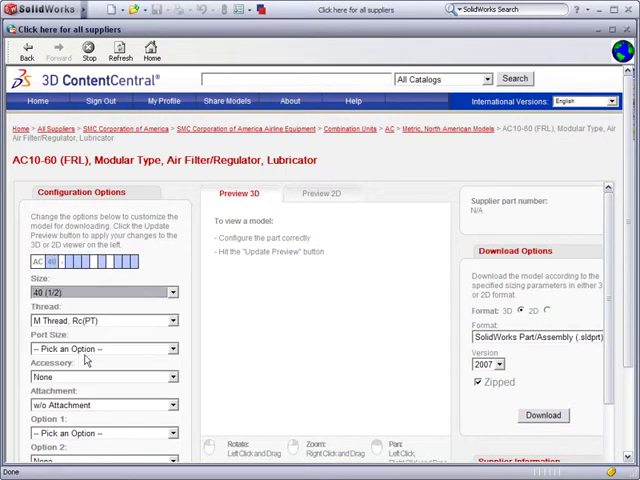
click(174, 350)
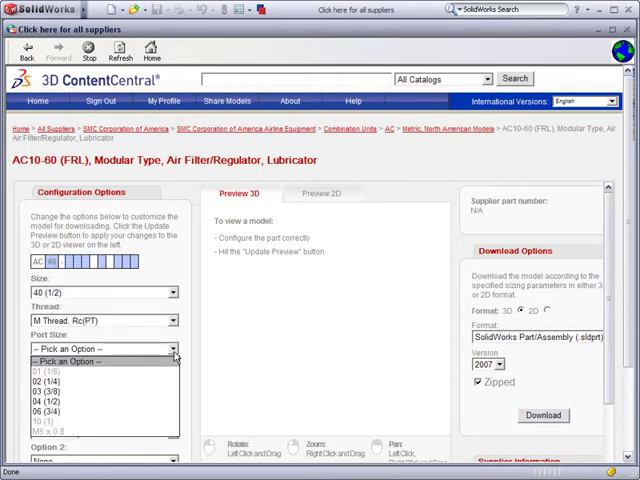
click(78, 392)
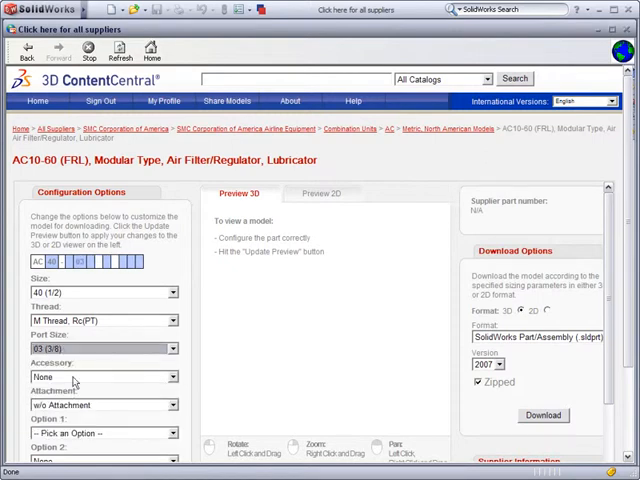
scroll(73, 383, down, 3)
Choose the metal bowl with level gauge option and generate the 3D preview
click(173, 288)
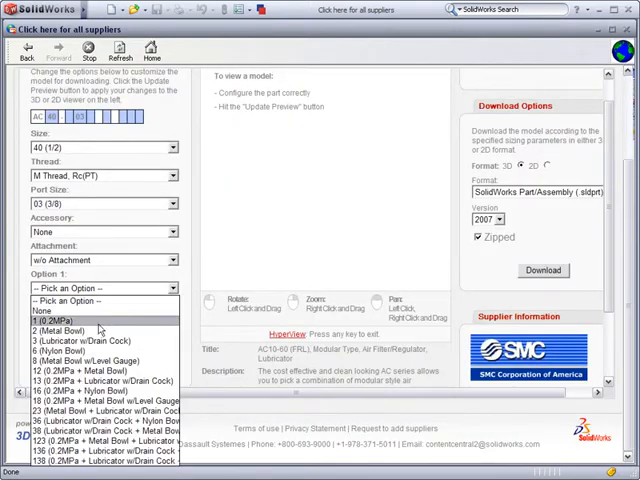
click(78, 360)
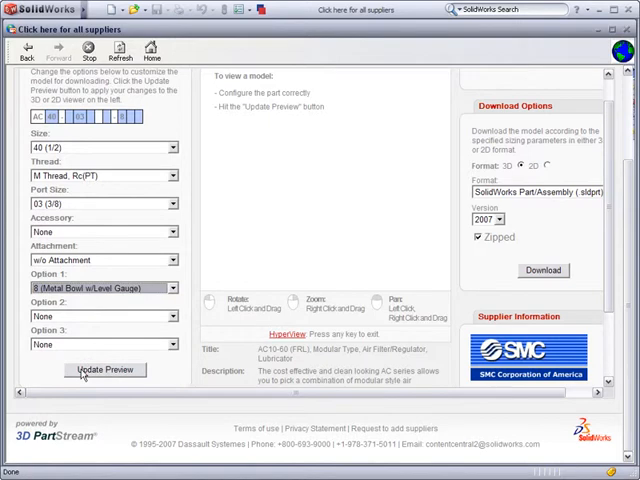
click(108, 372)
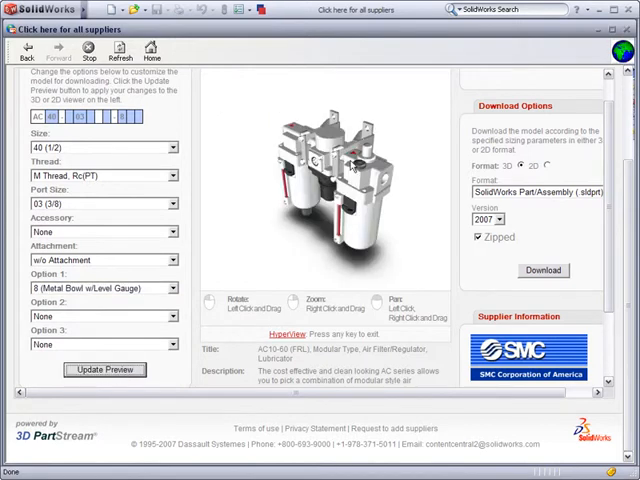
drag(349, 172, 355, 167)
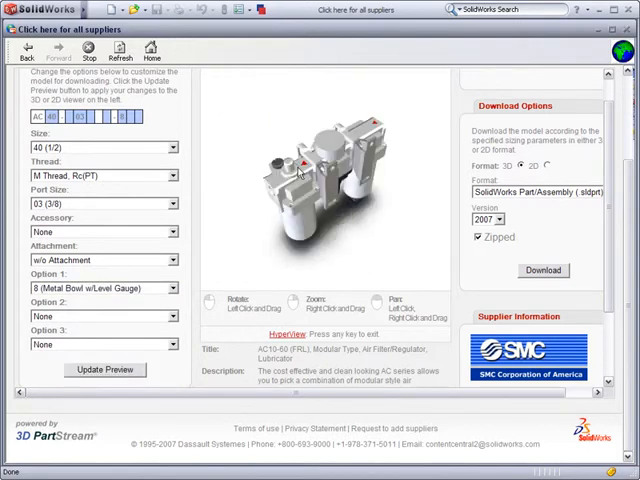
scroll(355, 167, up, 3)
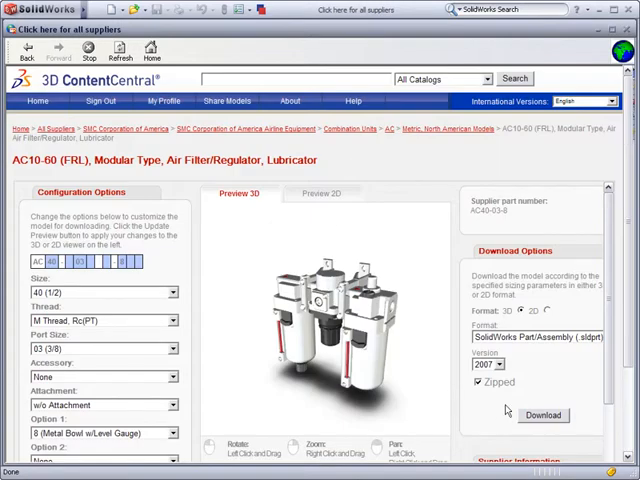
Download the unzipped AC40-03-8 model into the Capping Machine Parts folder
click(479, 386)
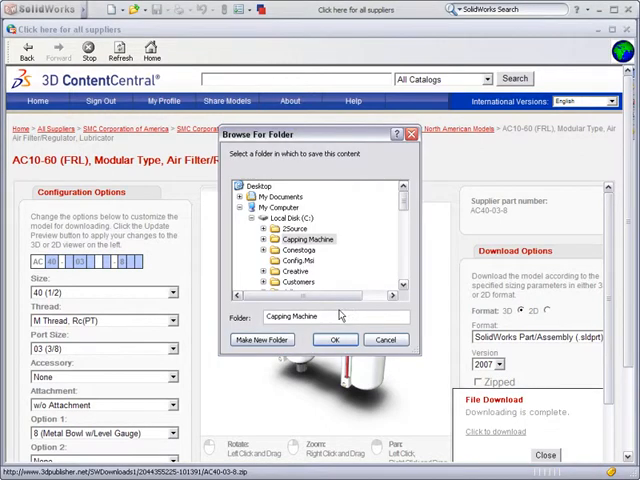
double_click(292, 240)
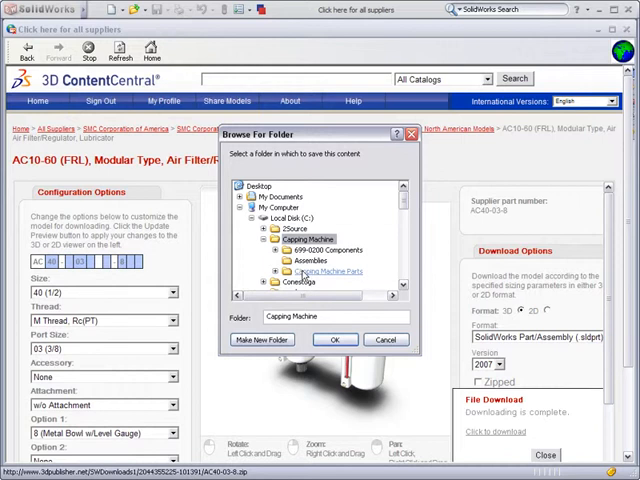
click(304, 272)
double_click(284, 271)
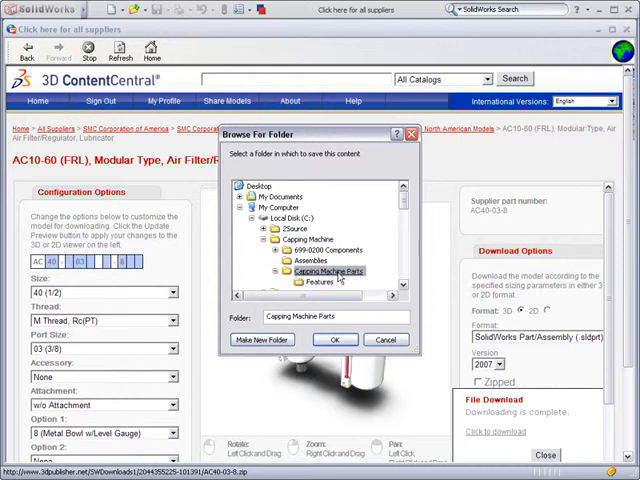
click(335, 340)
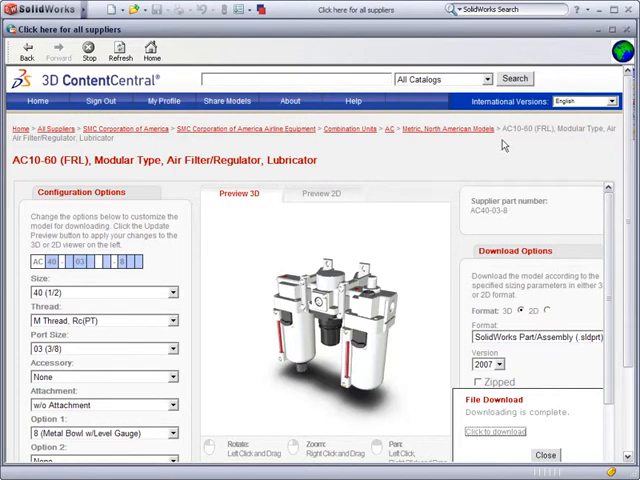
Close 3D ContentCentral and drag AC40-03-8 from Capping Machine Parts in front of the gearbox
click(626, 32)
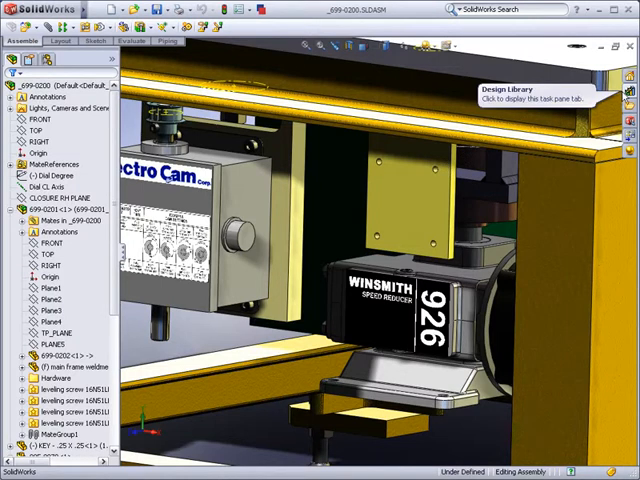
click(629, 92)
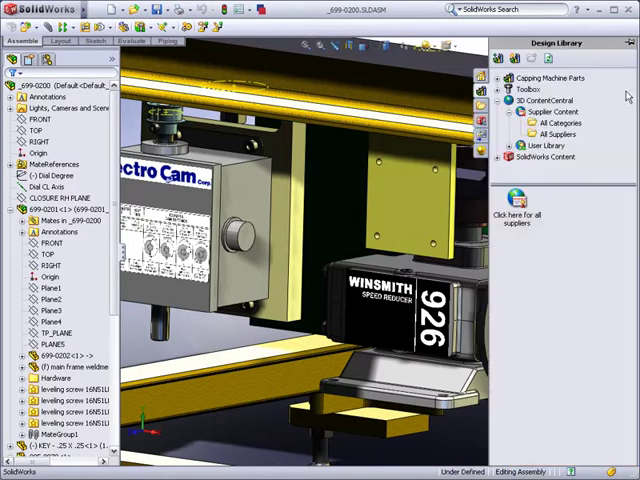
click(545, 78)
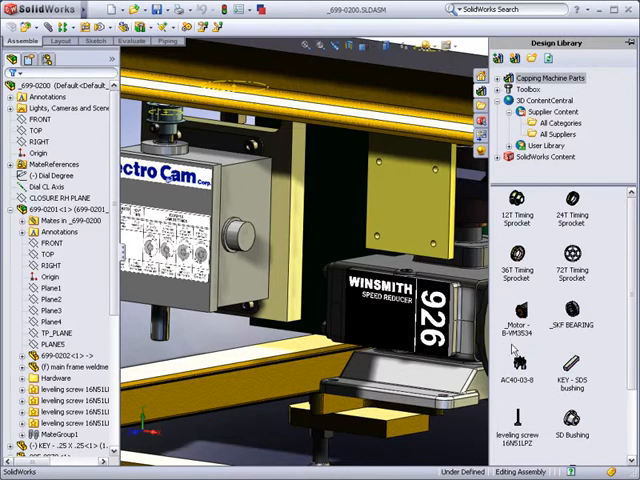
mouse_move(517, 363)
mouse_down()
mouse_move(507, 370)
mouse_move(421, 248)
mouse_up()
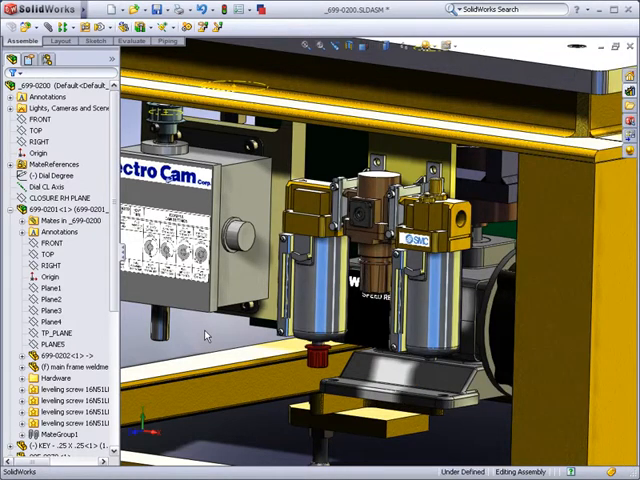